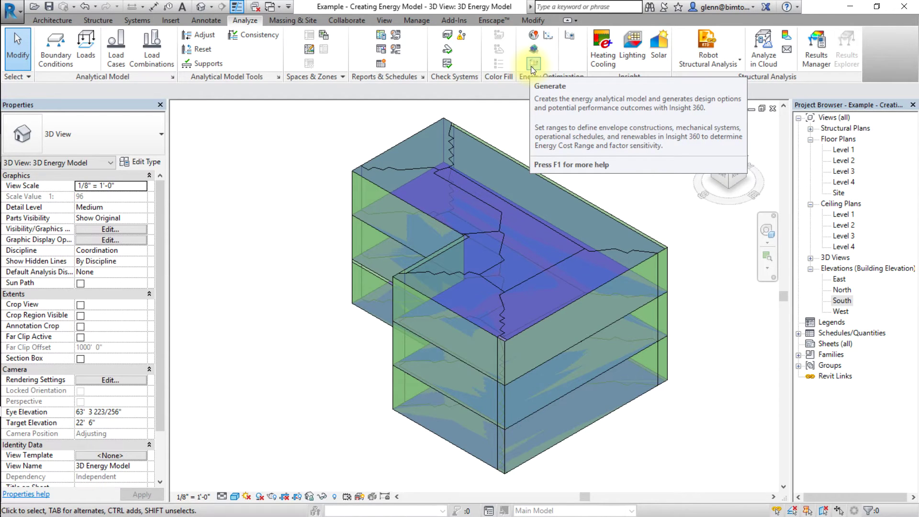
Open the energy model dashboard and show the Lighting Efficiency EUI chart (1.9 to 0.3 W/sf).
left_click(551, 36)
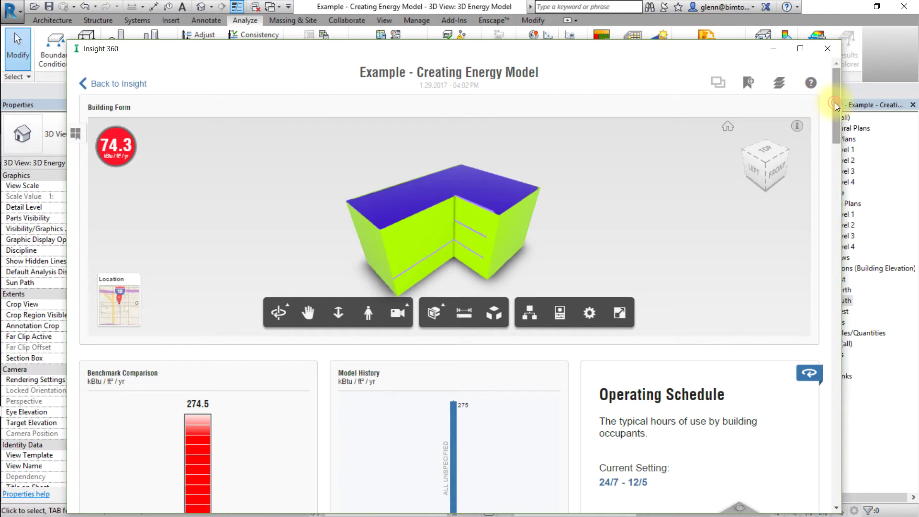
left_click_drag(835, 108, 856, 158)
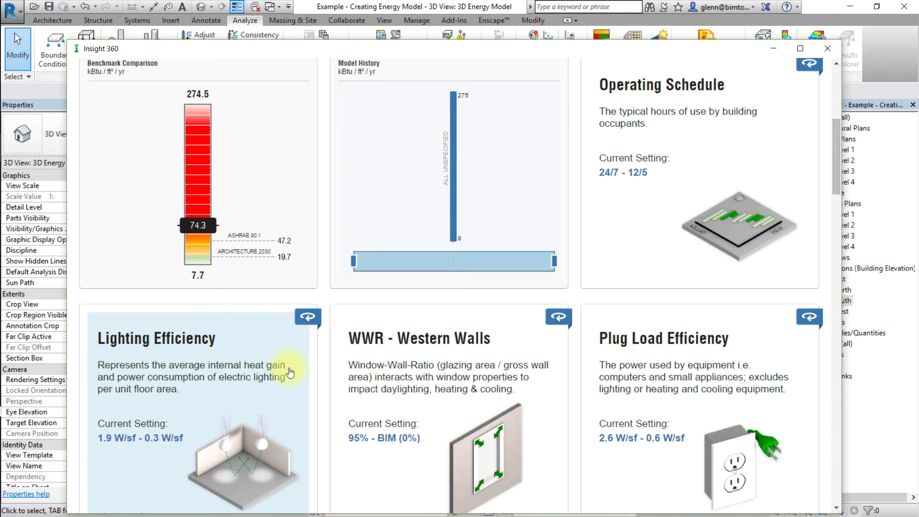
left_click(310, 319)
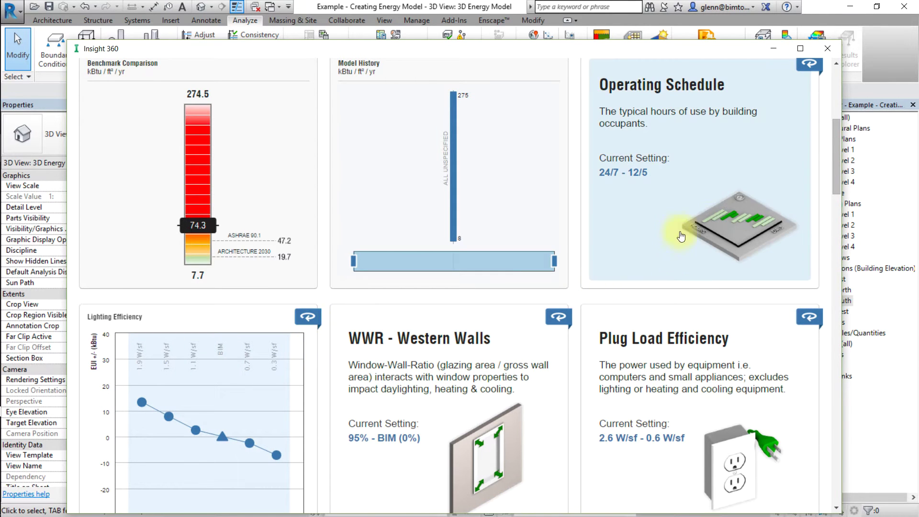
left_click_drag(837, 181, 836, 201)
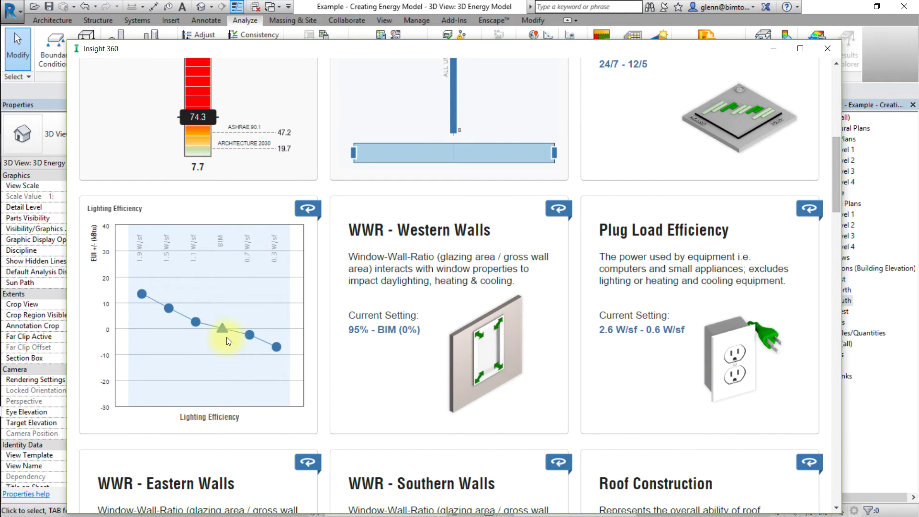
mouse_move(224, 331)
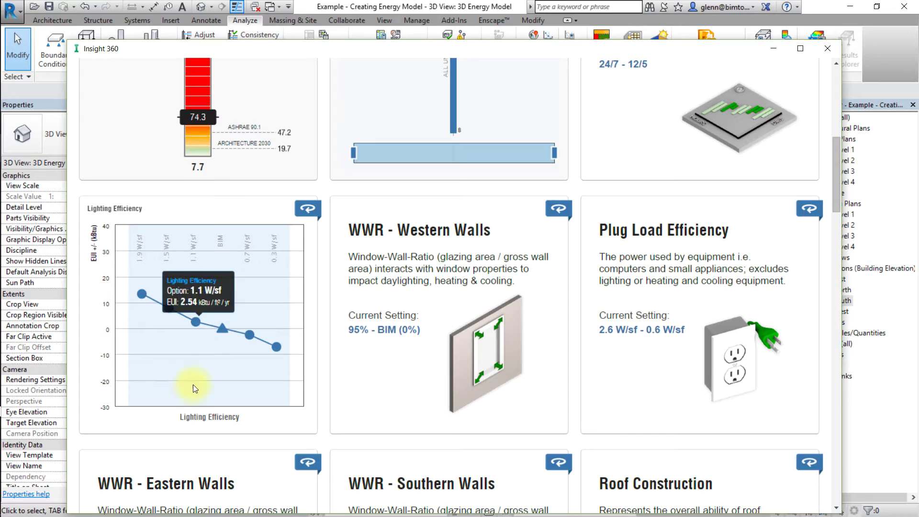
Limit Lighting Efficiency to BIM through 0.7 W/sf so EUI reads 70.1 kBtu/ft²/yr.
left_click(146, 303)
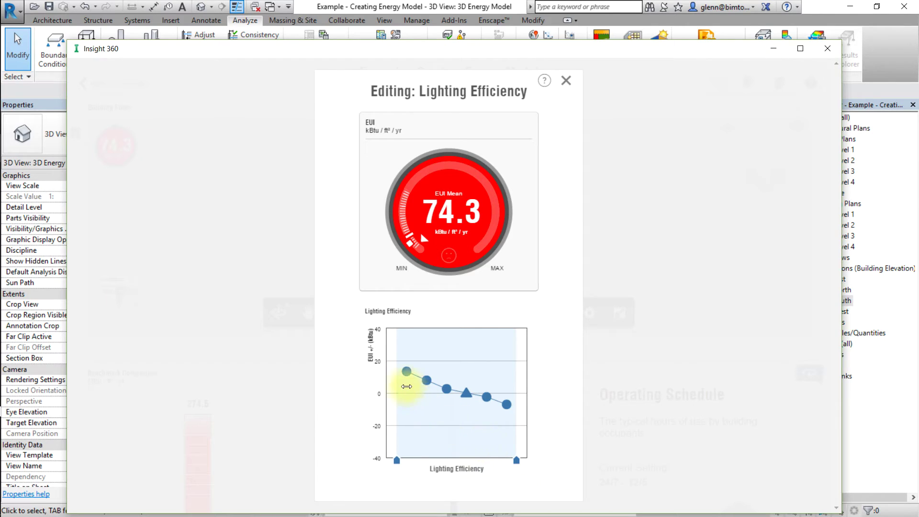
mouse_move(407, 380)
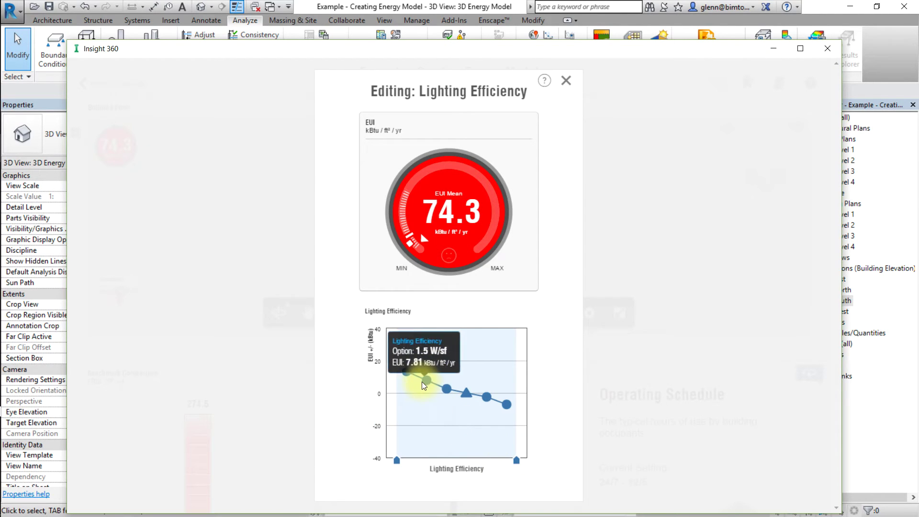
mouse_move(447, 395)
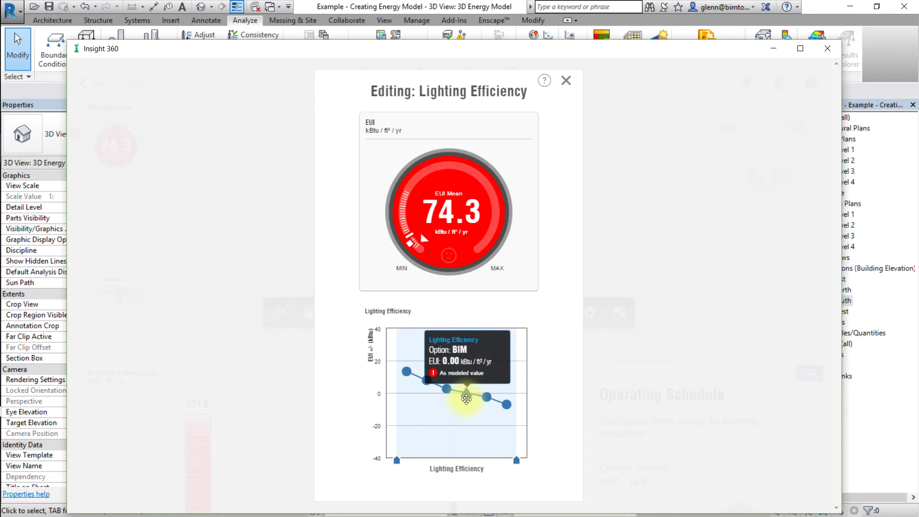
mouse_move(503, 410)
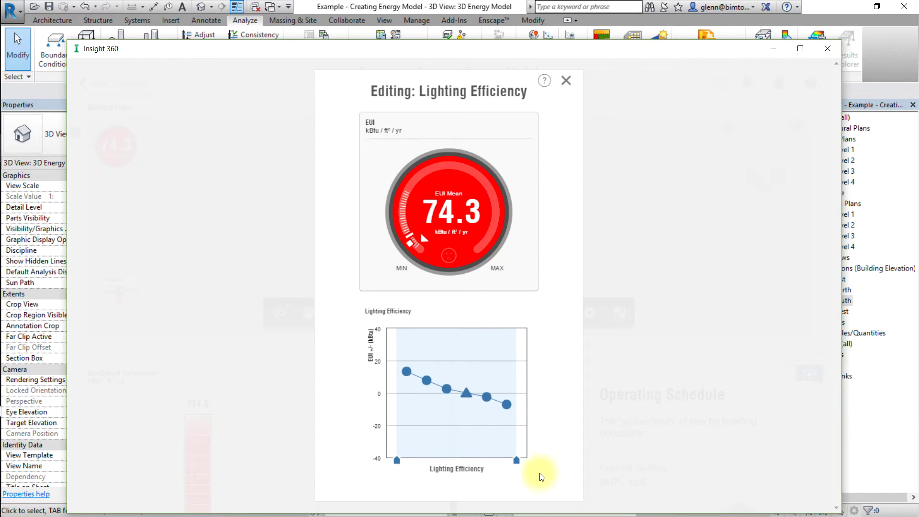
left_click_drag(399, 466, 458, 468)
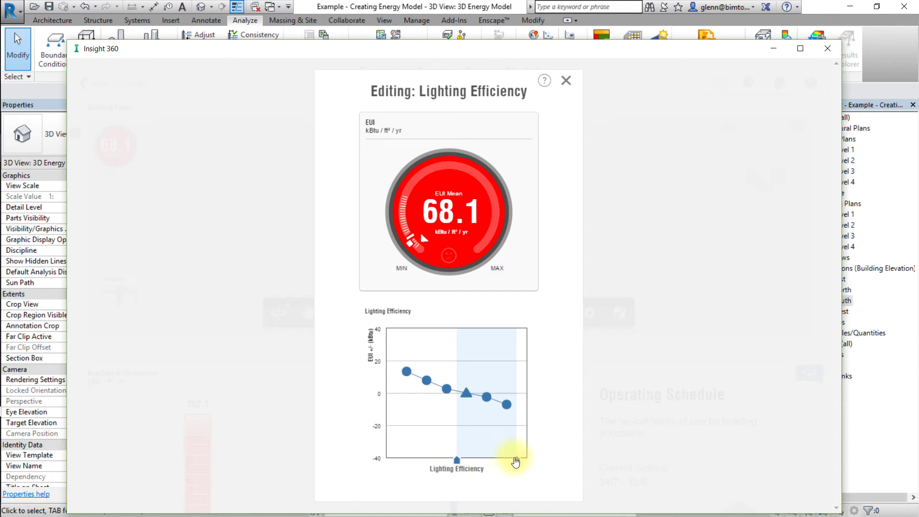
left_click_drag(518, 462, 499, 464)
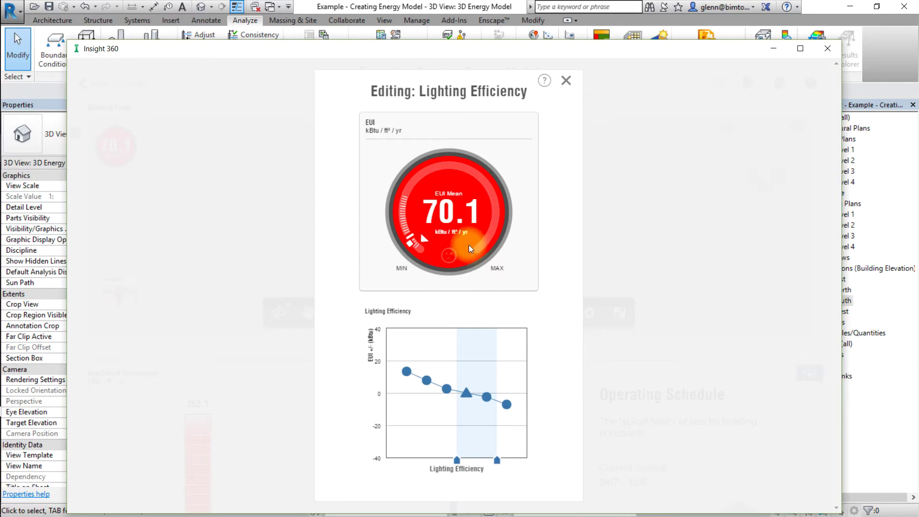
mouse_move(407, 241)
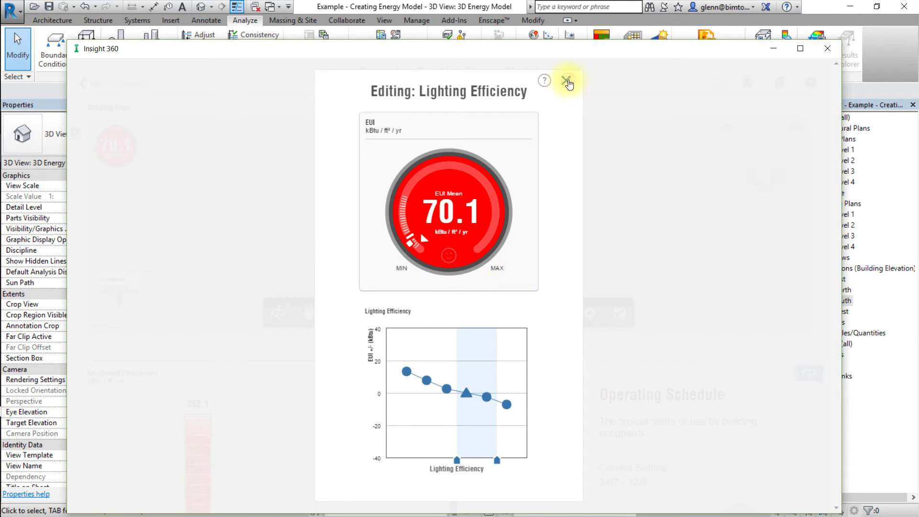
left_click(567, 80)
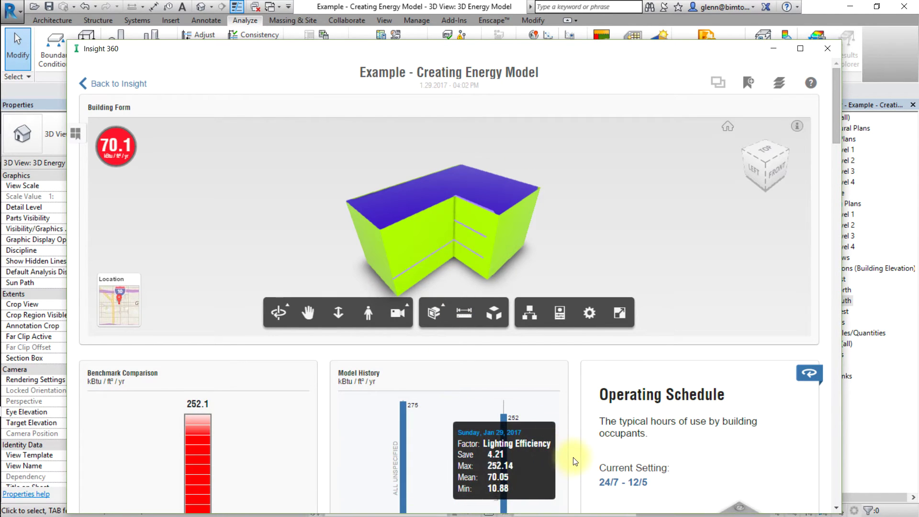
scroll(575, 461, "down", 5)
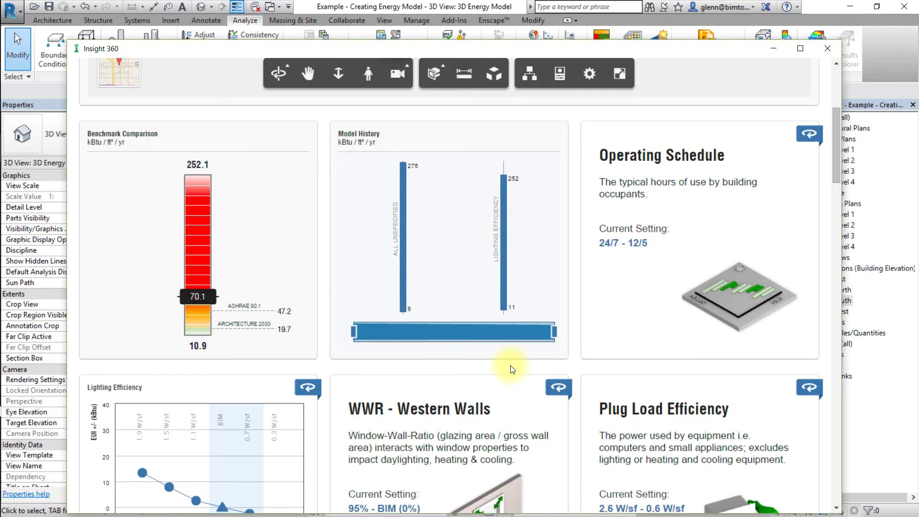
Narrow the Operating Schedule range toward the 12/5 option.
left_click(641, 306)
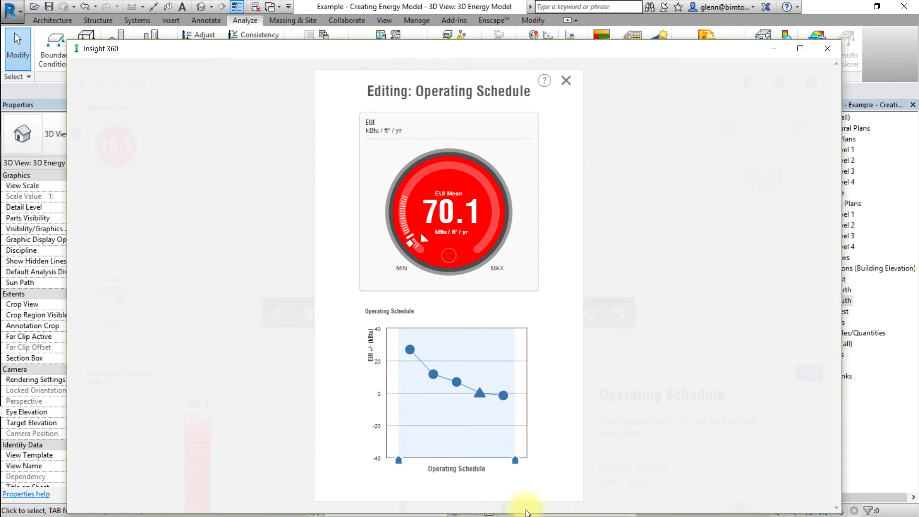
left_click(398, 460)
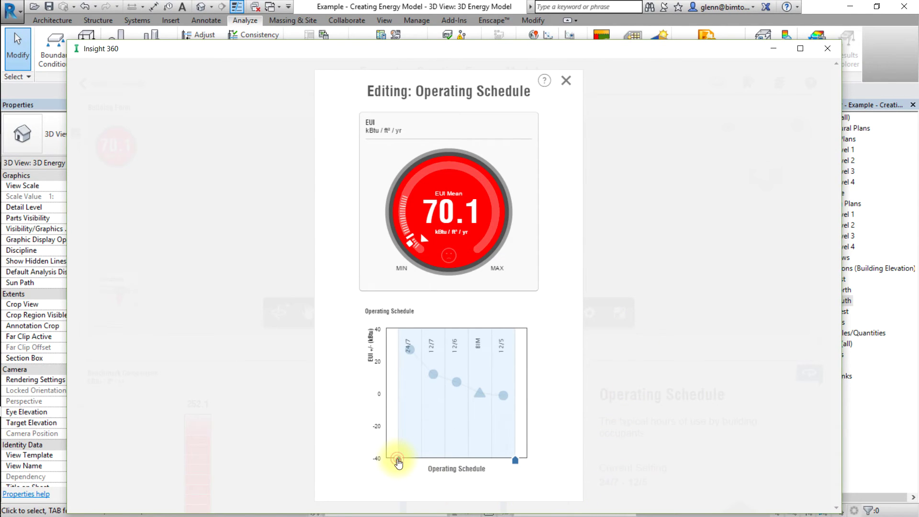
left_click_drag(399, 461, 494, 462)
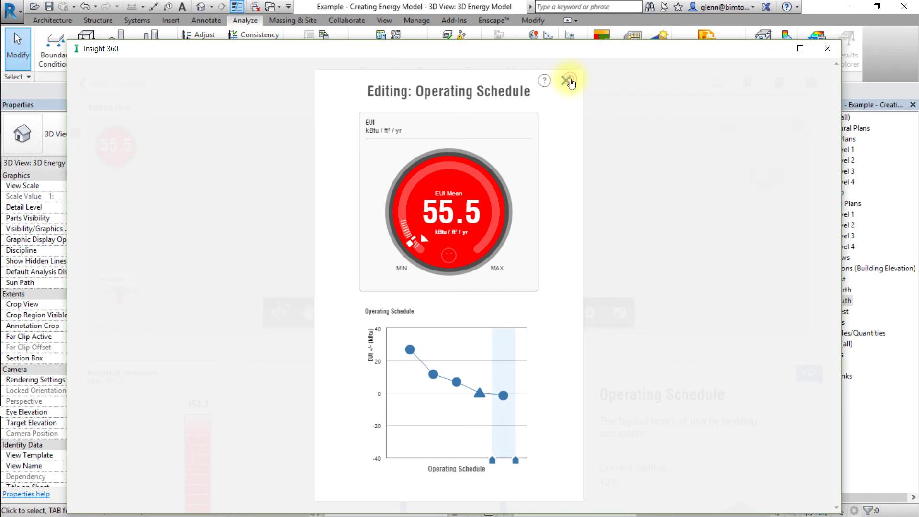
left_click(568, 80)
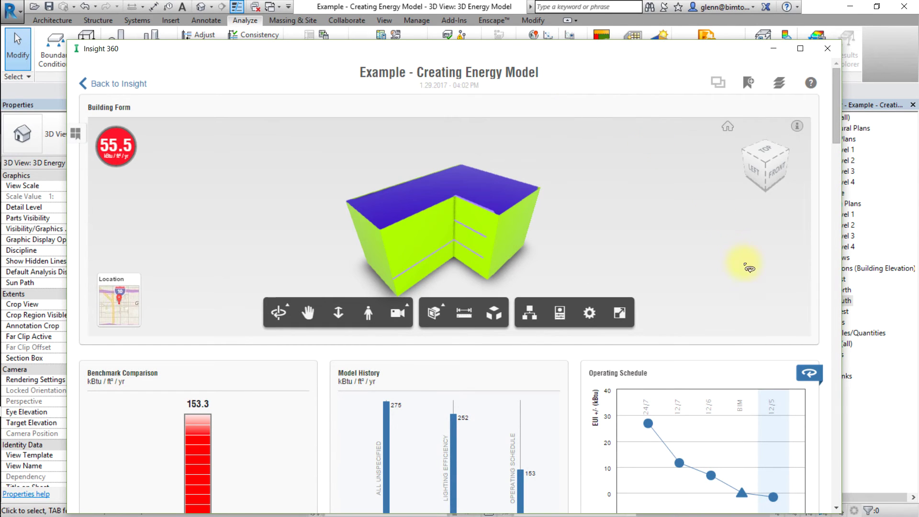
Restrict Lighting Efficiency to 0.7–0.3 W/sf, bringing EUI to 52.7 kBtu/ft²/yr.
left_click_drag(837, 127, 837, 192)
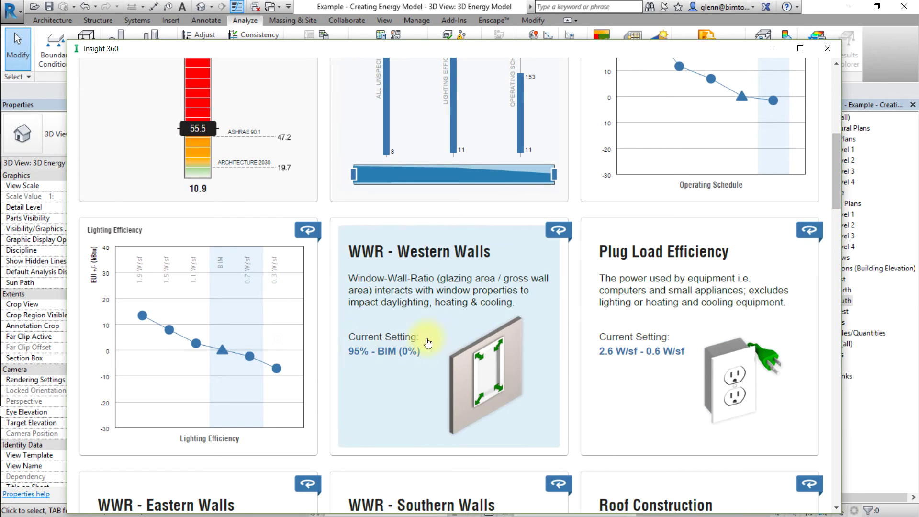
left_click(279, 340)
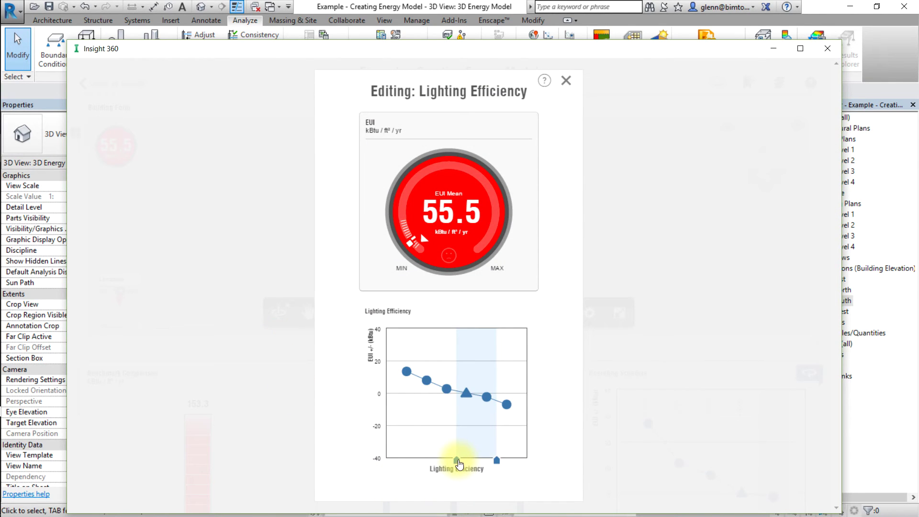
left_click_drag(458, 462, 519, 463)
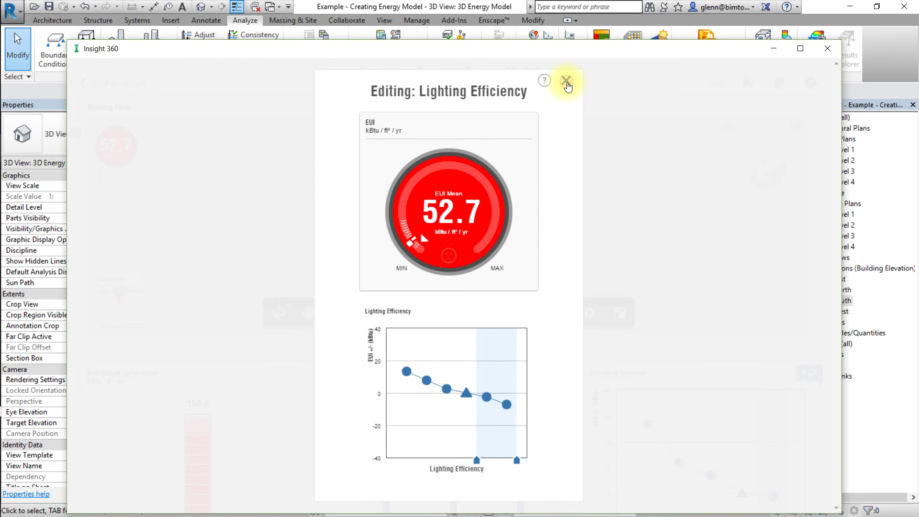
left_click(566, 82)
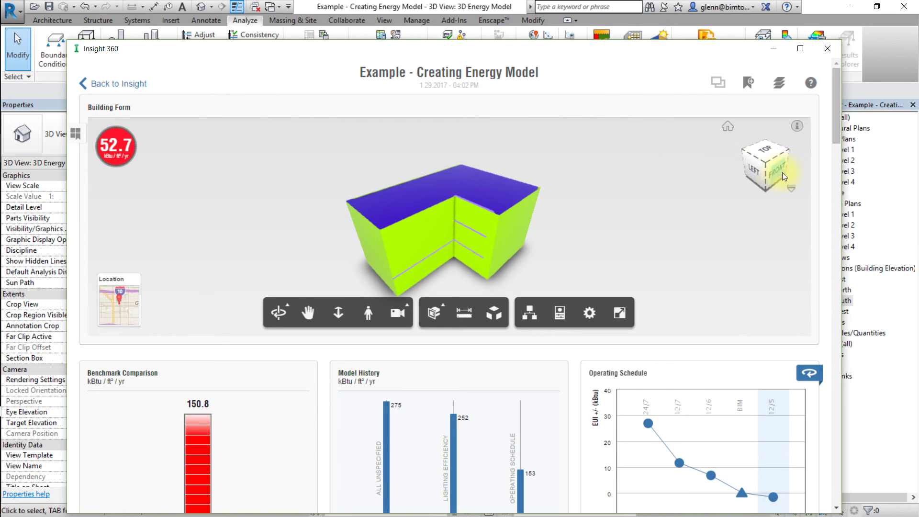
Restrict Plug Load Efficiency to the 0.6 W/sf option, lowering EUI to 46.9 kBtu/ft²/yr.
left_click_drag(837, 125, 832, 214)
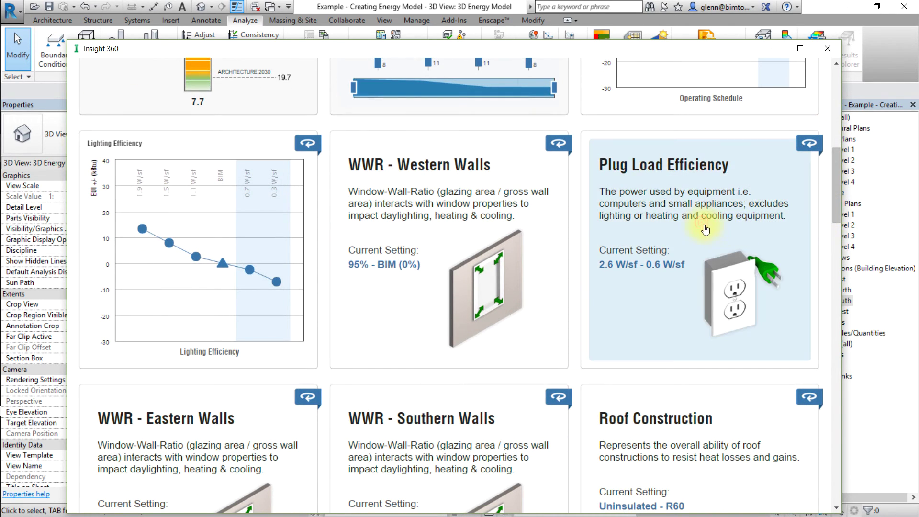
left_click(704, 229)
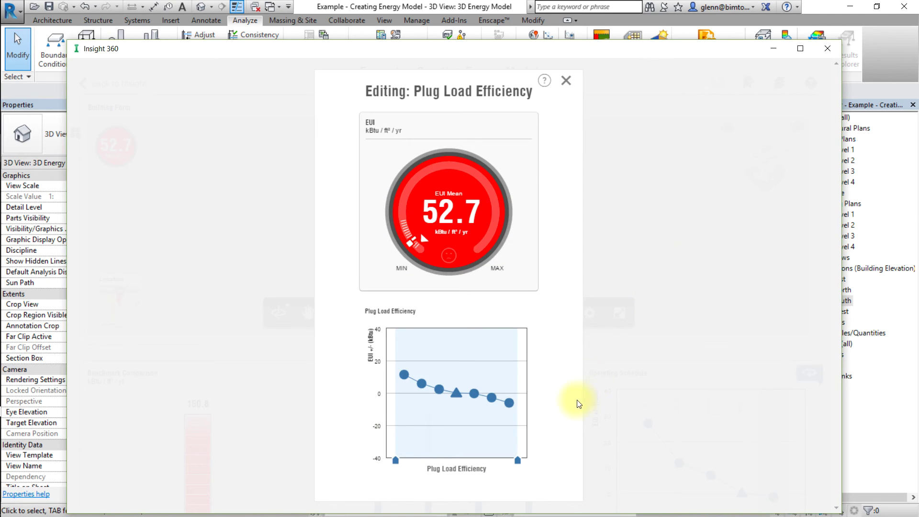
mouse_move(404, 375)
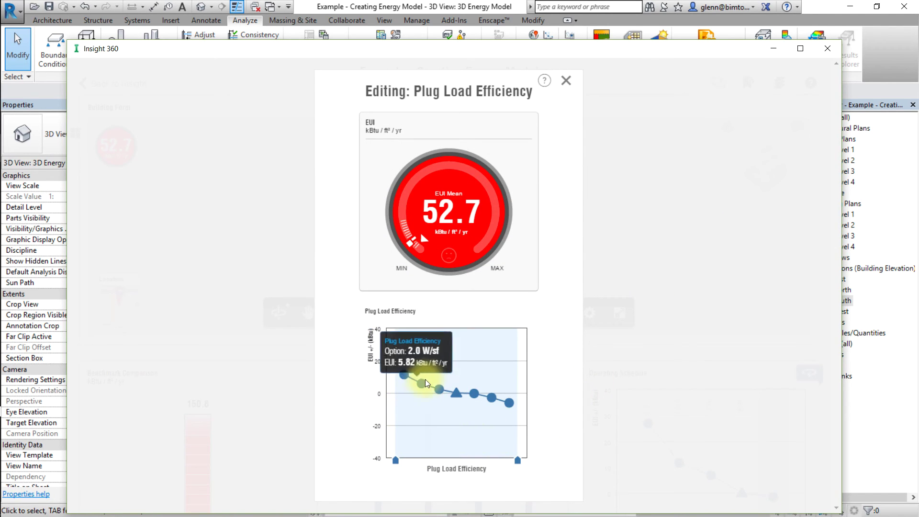
mouse_move(490, 403)
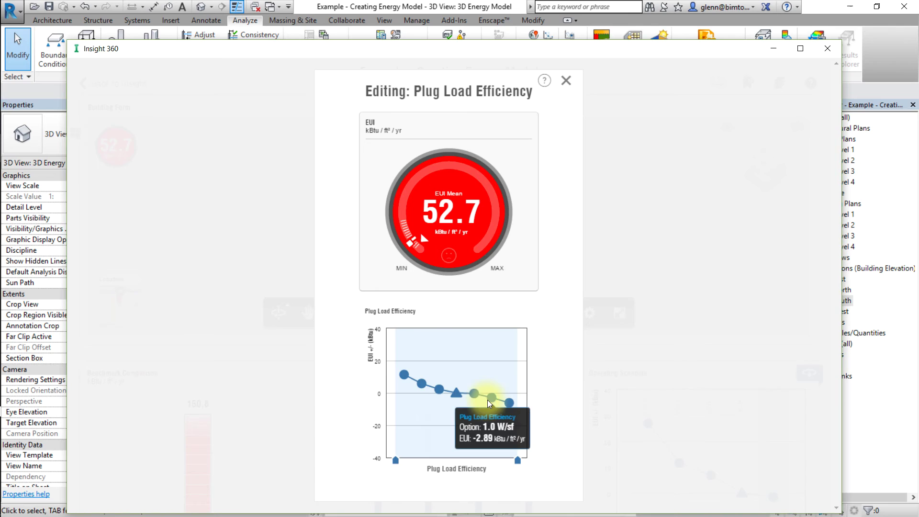
mouse_move(397, 461)
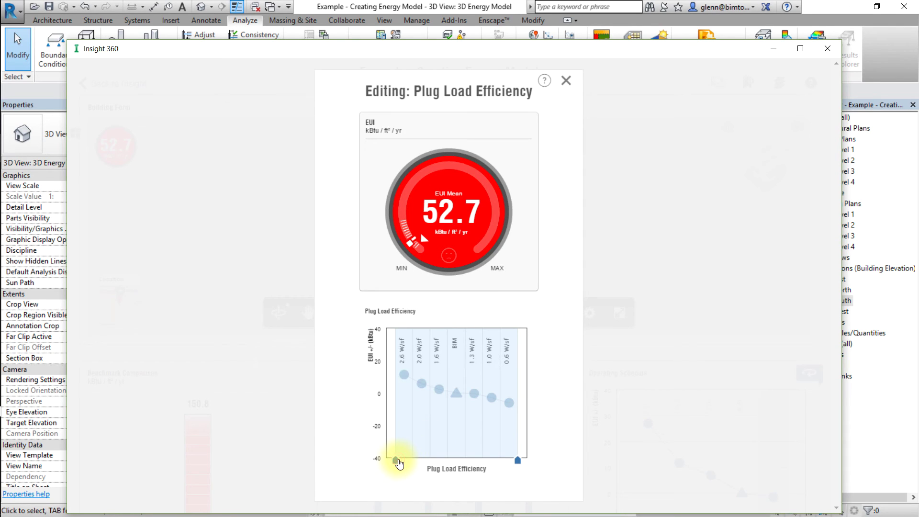
left_click_drag(399, 464, 505, 472)
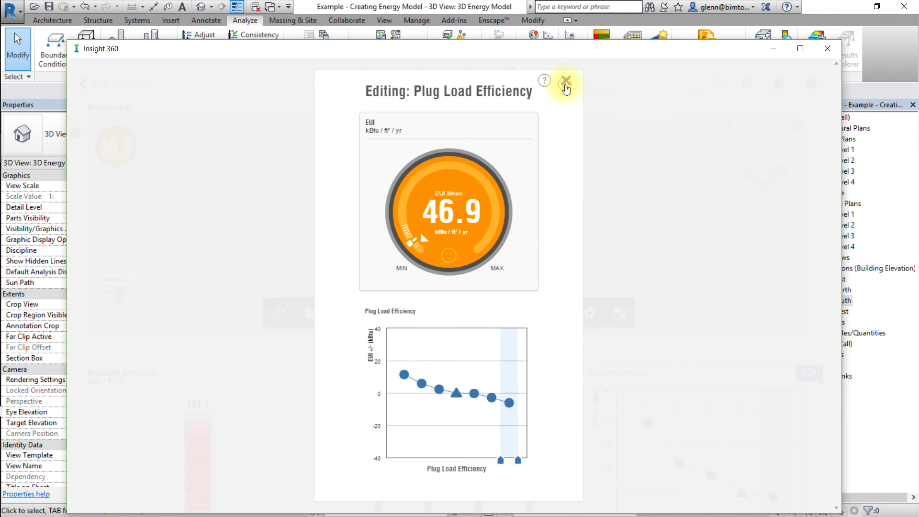
left_click(566, 82)
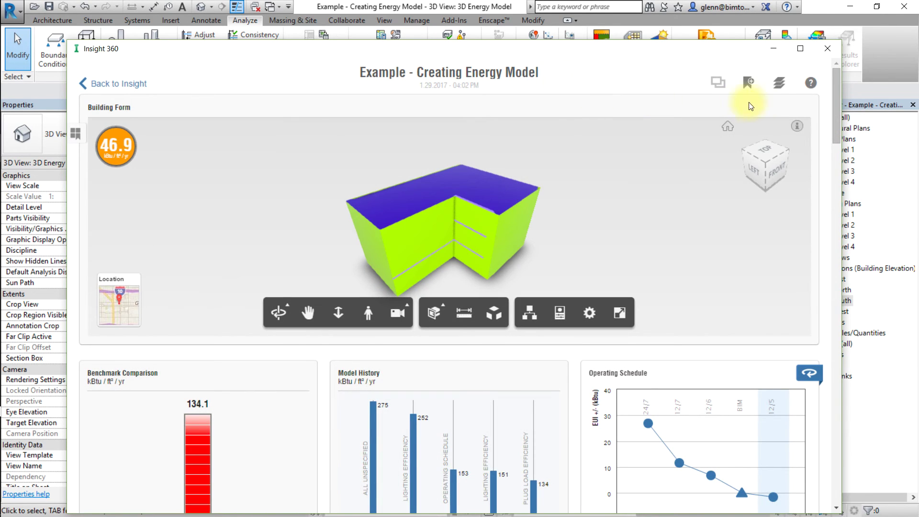
left_click_drag(837, 114, 835, 173)
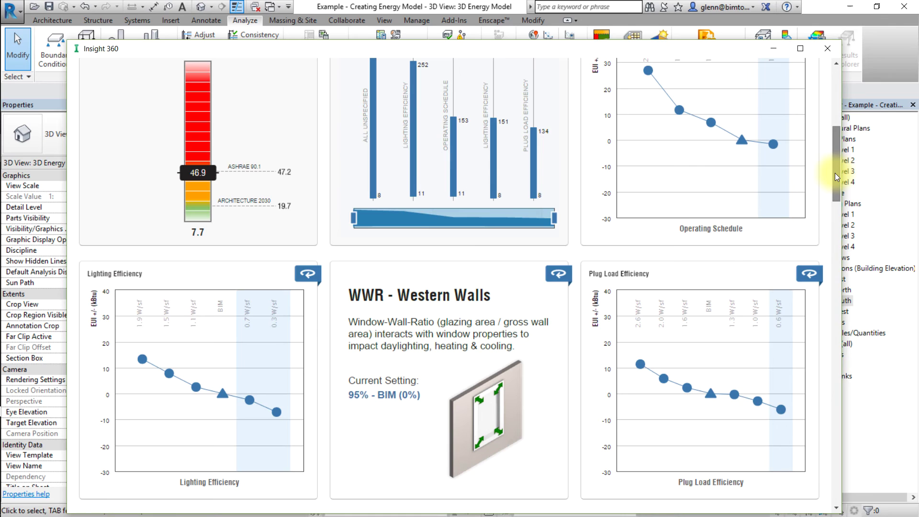
left_click_drag(835, 173, 835, 166)
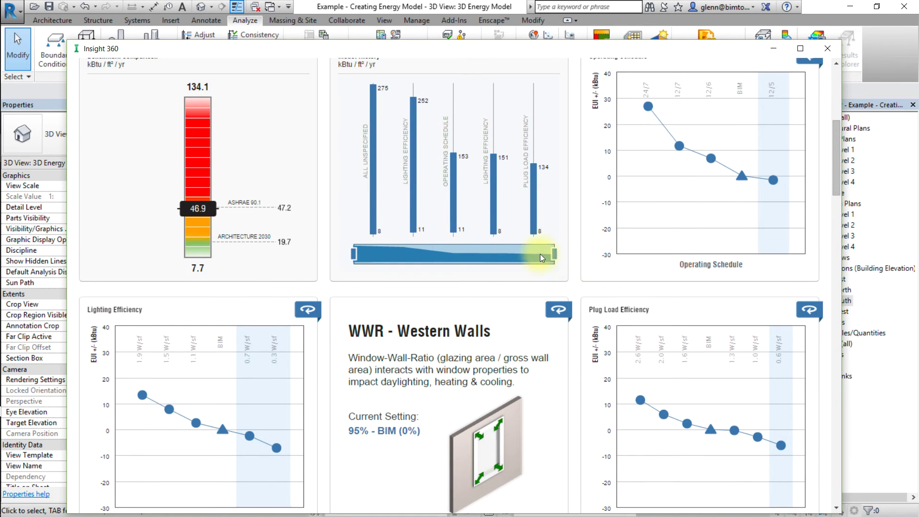
left_click_drag(836, 175, 847, 123)
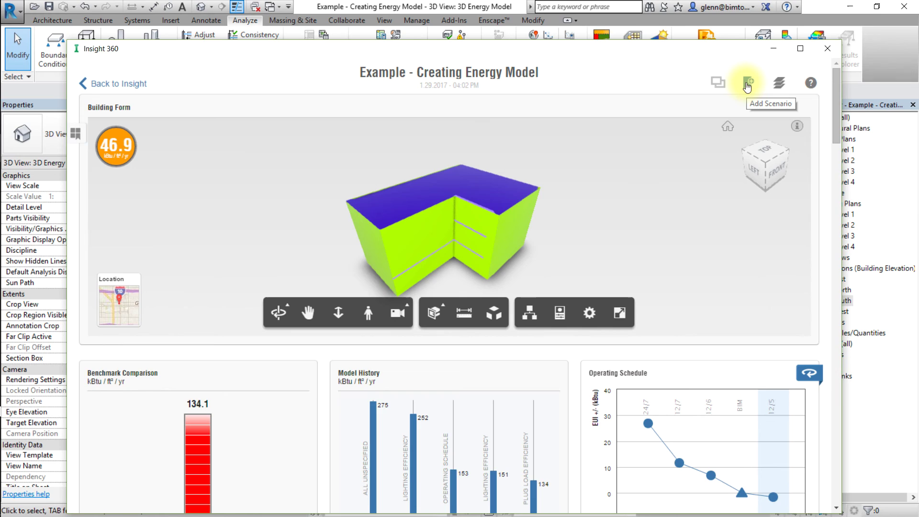
Add a new scenario from the current settings and rename it 'Baseline Scenario'.
left_click(746, 84)
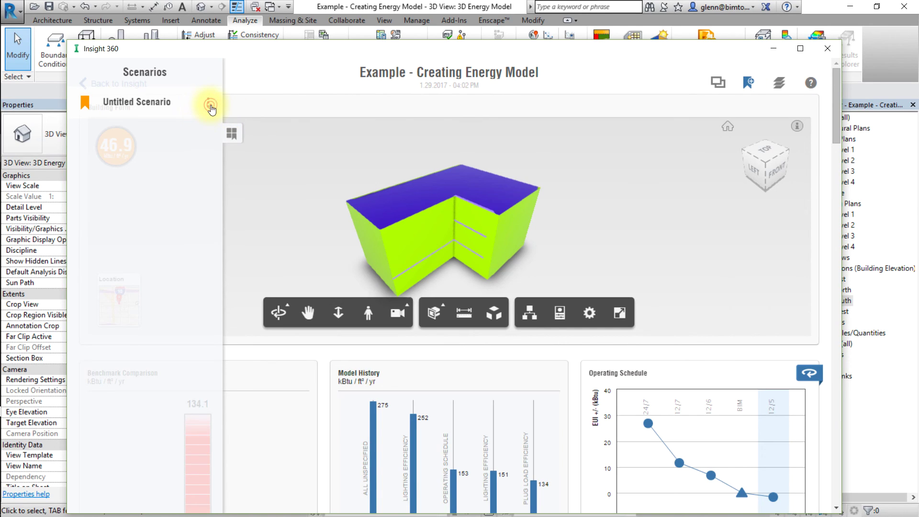
left_click(208, 104)
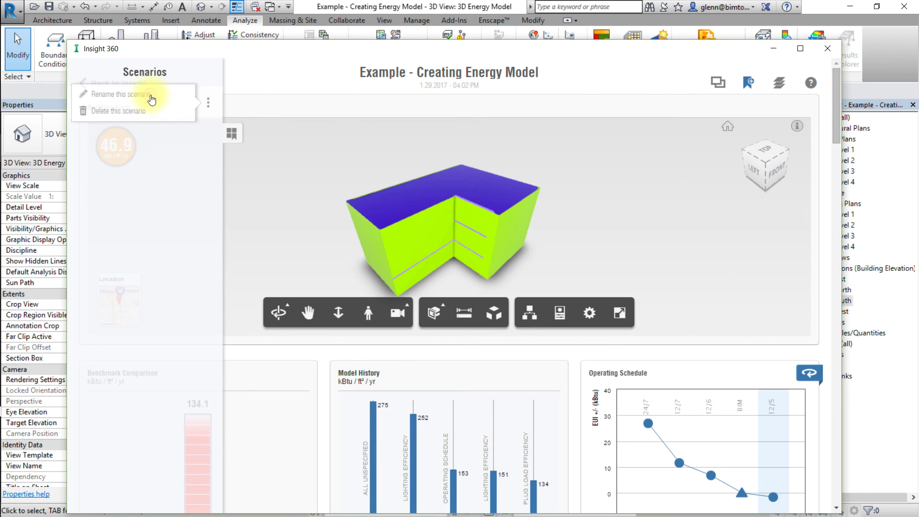
left_click(151, 97)
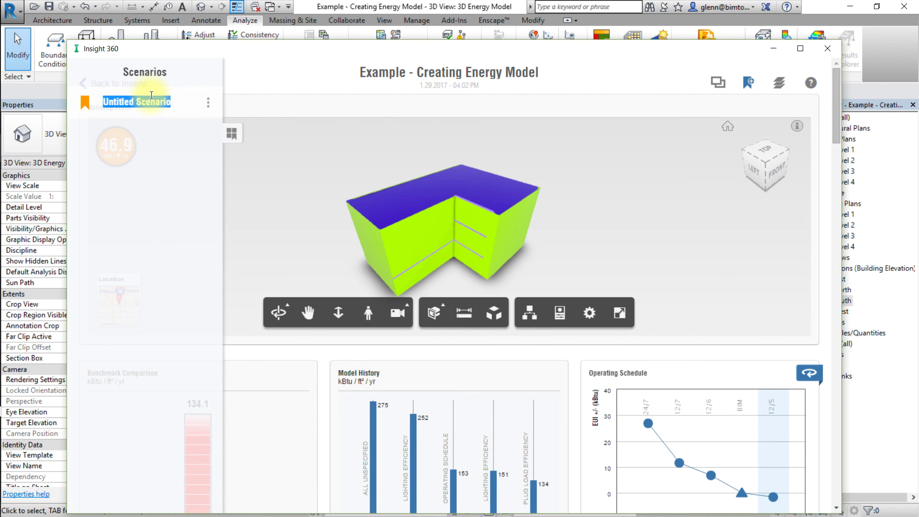
type("Baseli")
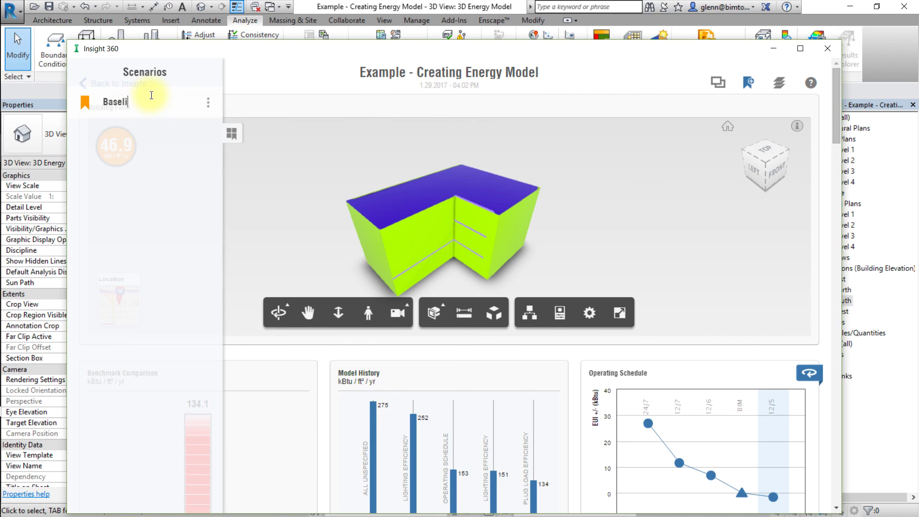
type("ne Scenario")
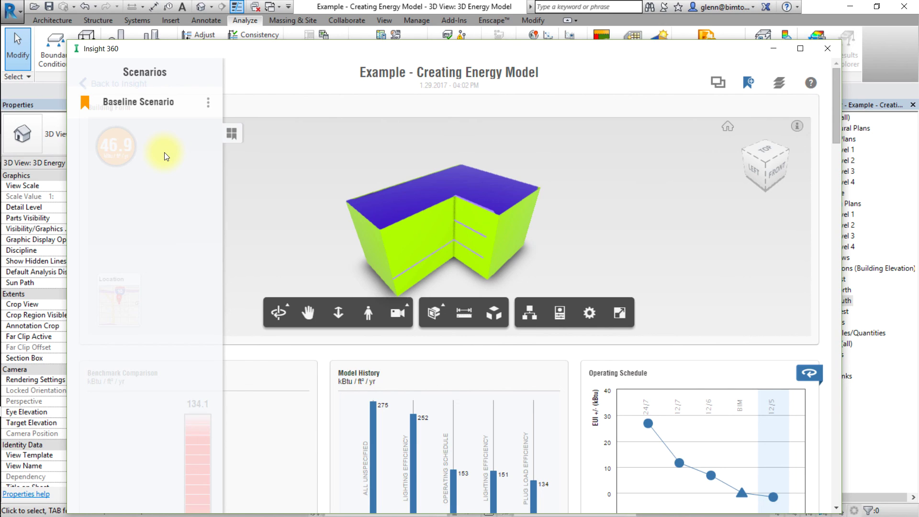
left_click(289, 92)
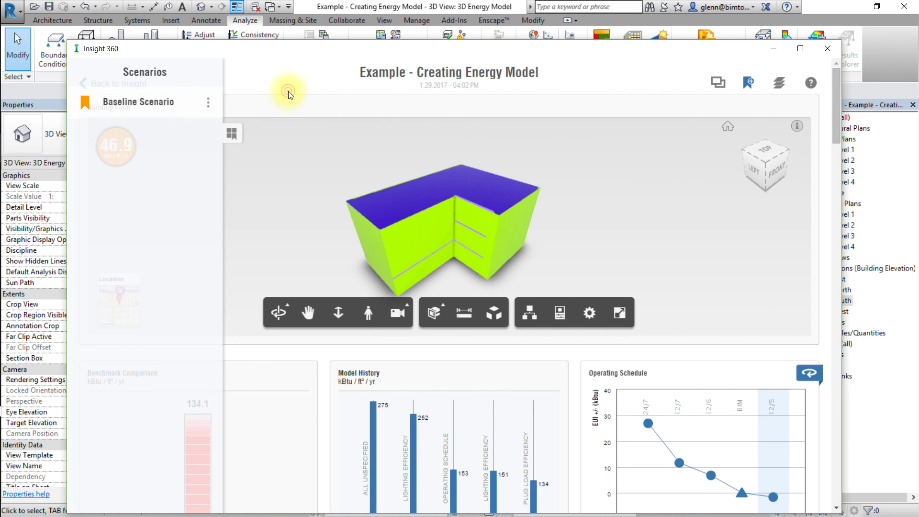